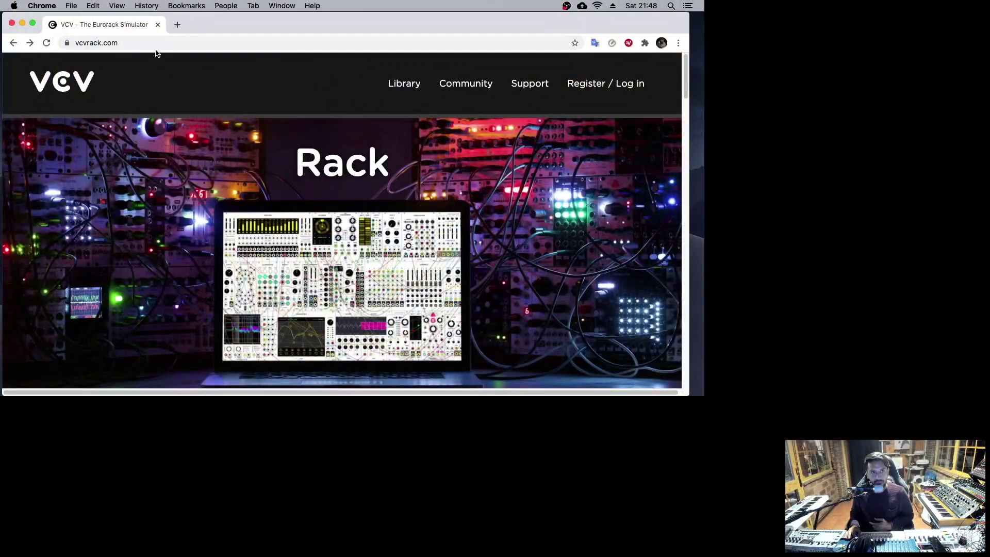
Download the Rack 1.1.6 macOS zip from the VCV website's download page
scroll(389, 208, "down", 3)
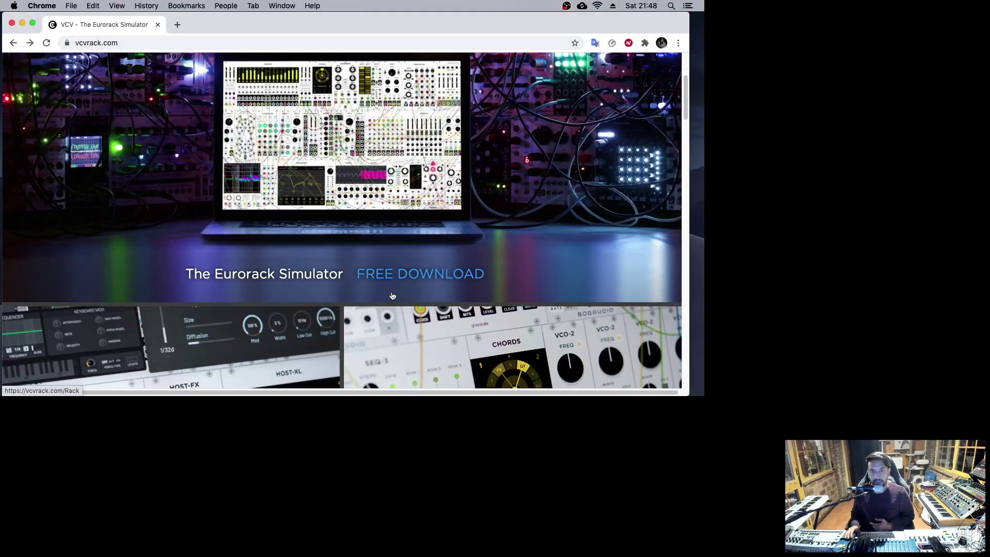
left_click(403, 274)
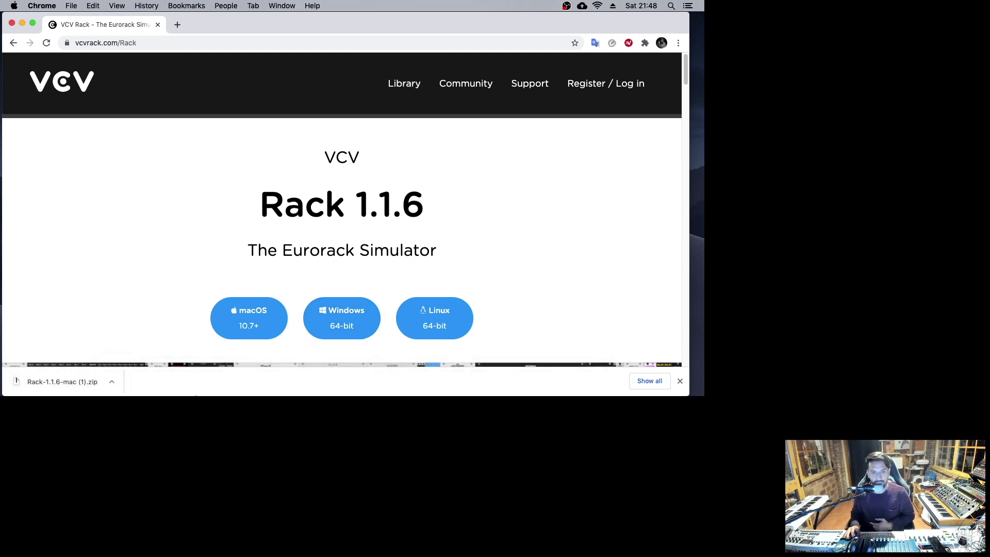
mouse_move(206, 389)
left_click(247, 373)
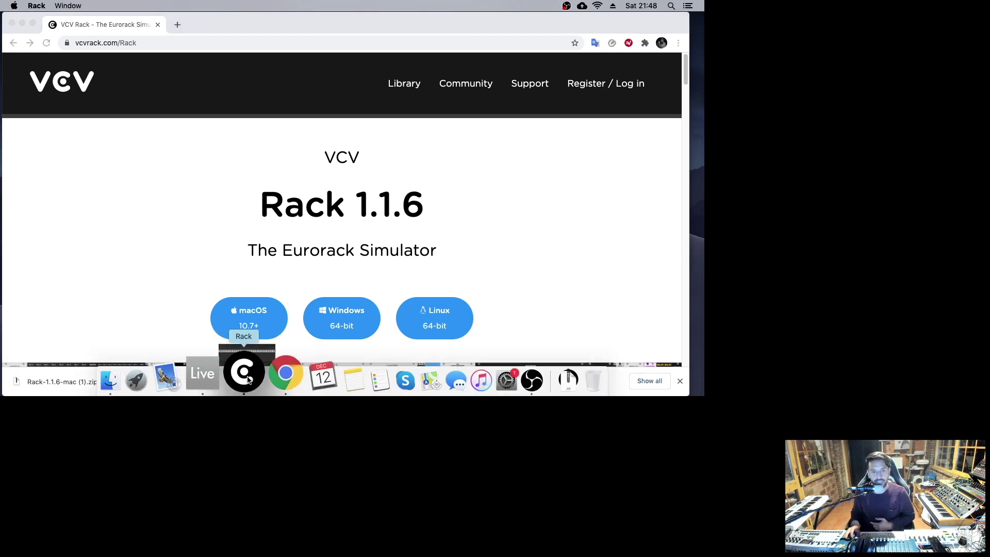
key("super+Tab")
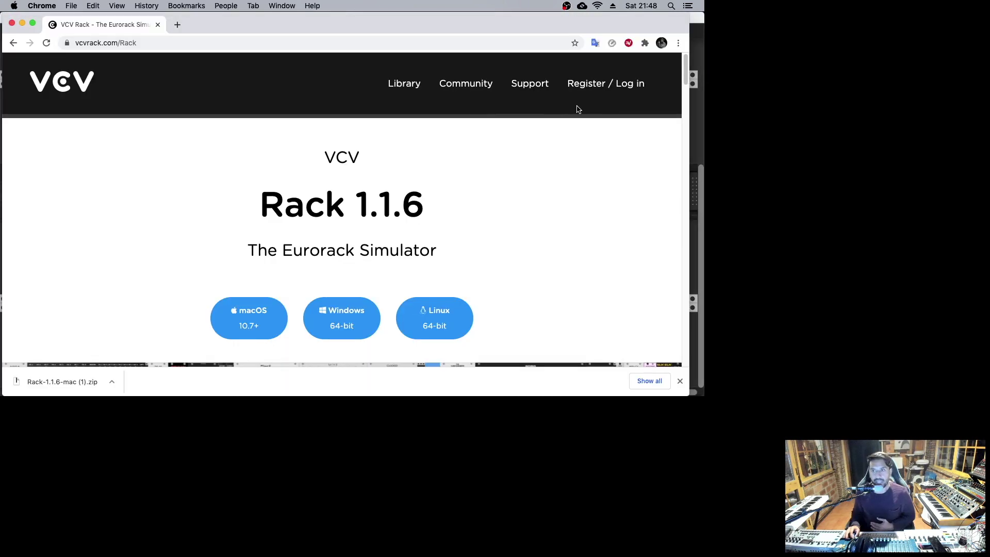
Go to the VCV account login page via Register / Log in
left_click(635, 88)
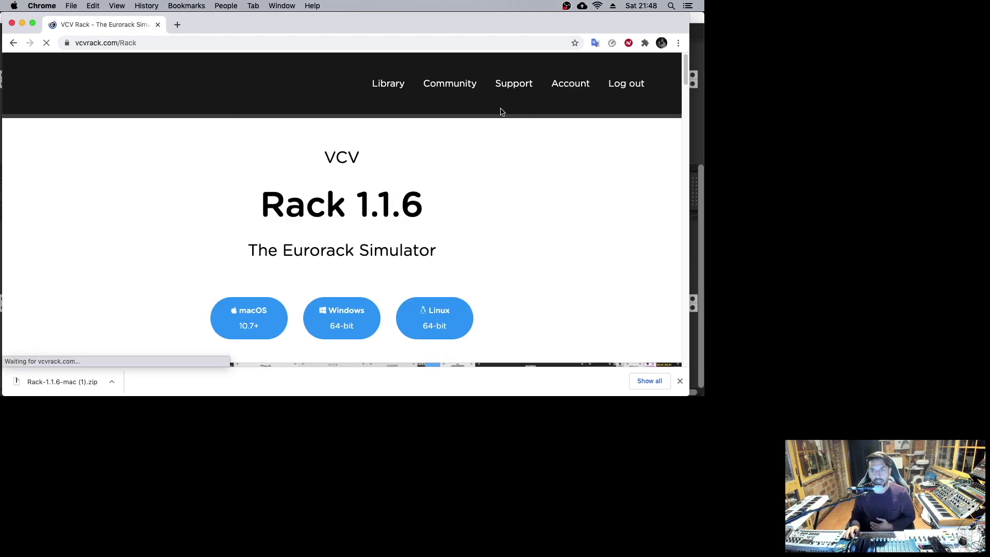
scroll(306, 211, "down", 1)
scroll(307, 212, "down", 1)
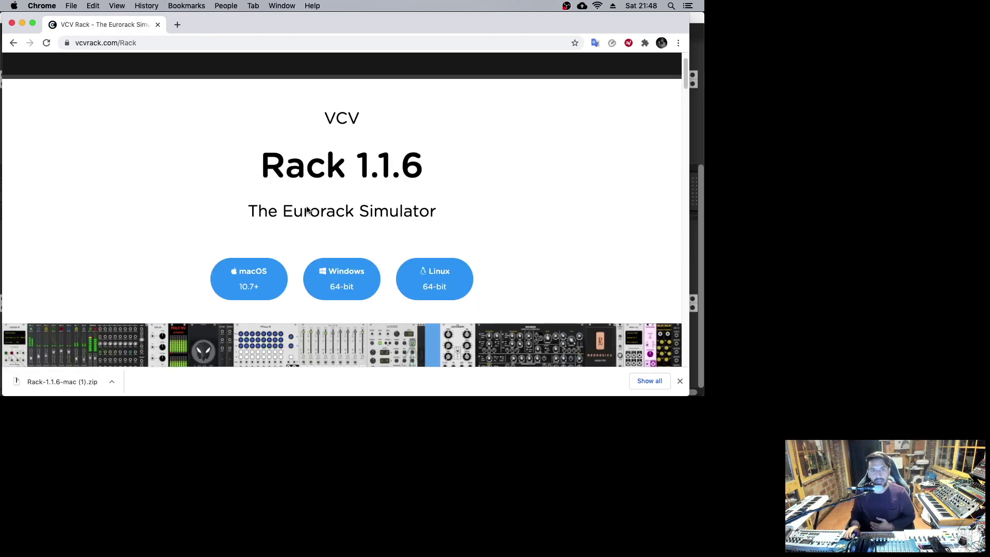
Sign in to the VCV account from Rack's Library menu, then open Manage plugins in the browser
left_click(22, 25)
left_click(169, 94)
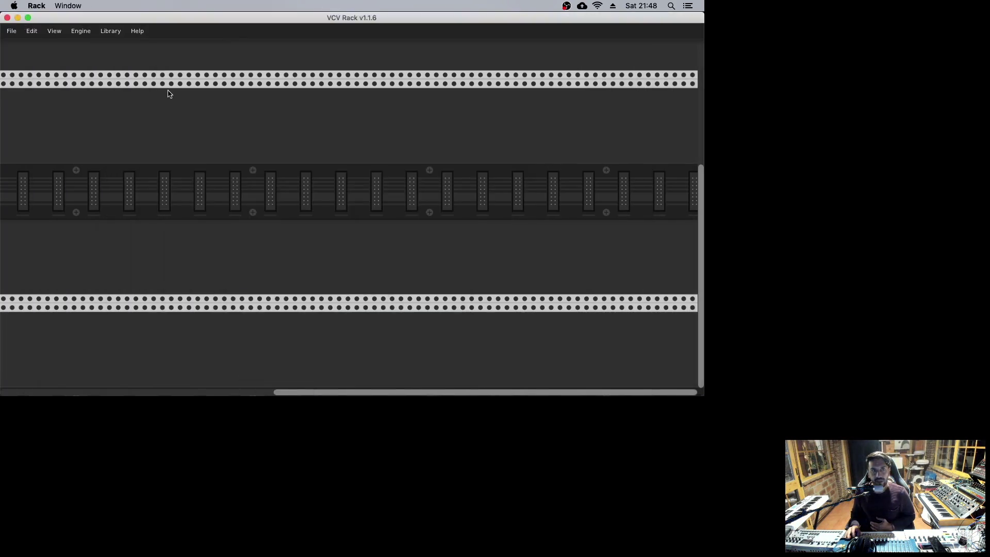
left_click(109, 31)
left_click(120, 54)
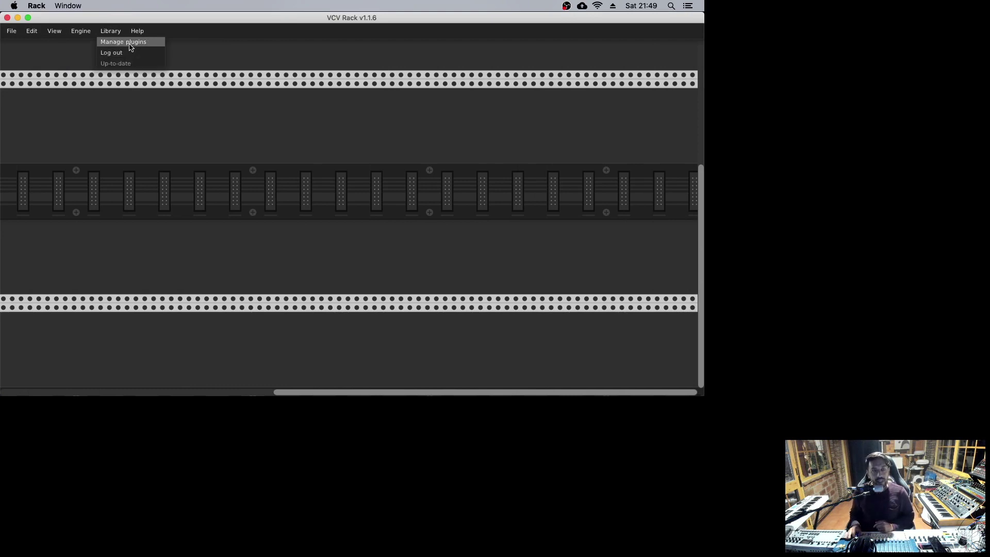
left_click(130, 43)
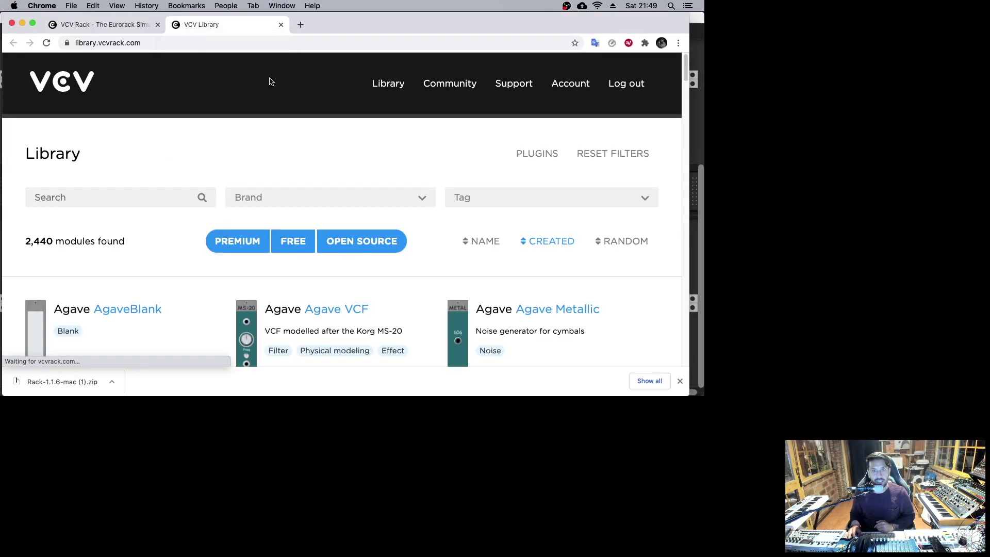
Apply the FREE filter, cutting the library from 2,440 to 2,171 modules
scroll(143, 206, "down", 1)
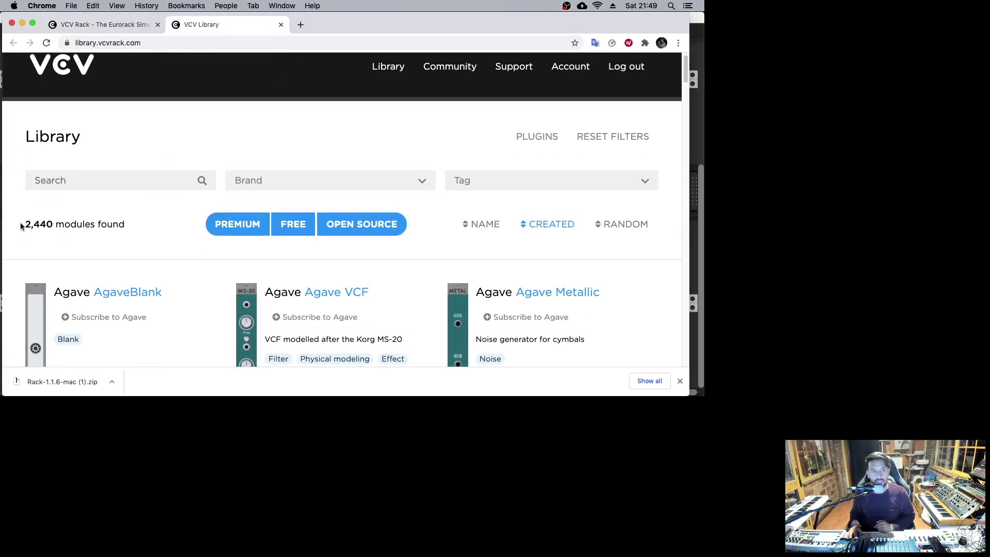
triple_click(21, 227)
left_click(132, 231)
left_click(291, 225)
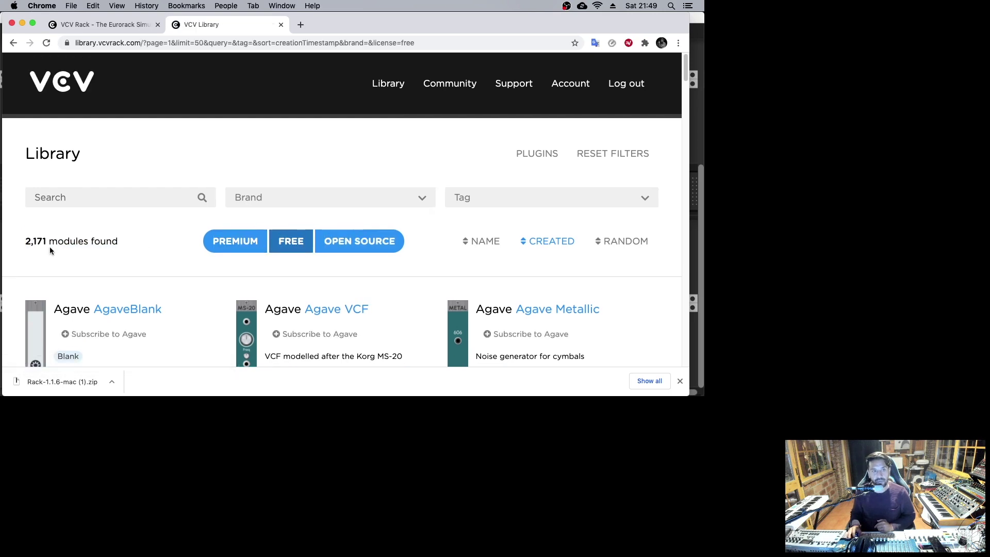
triple_click(23, 241)
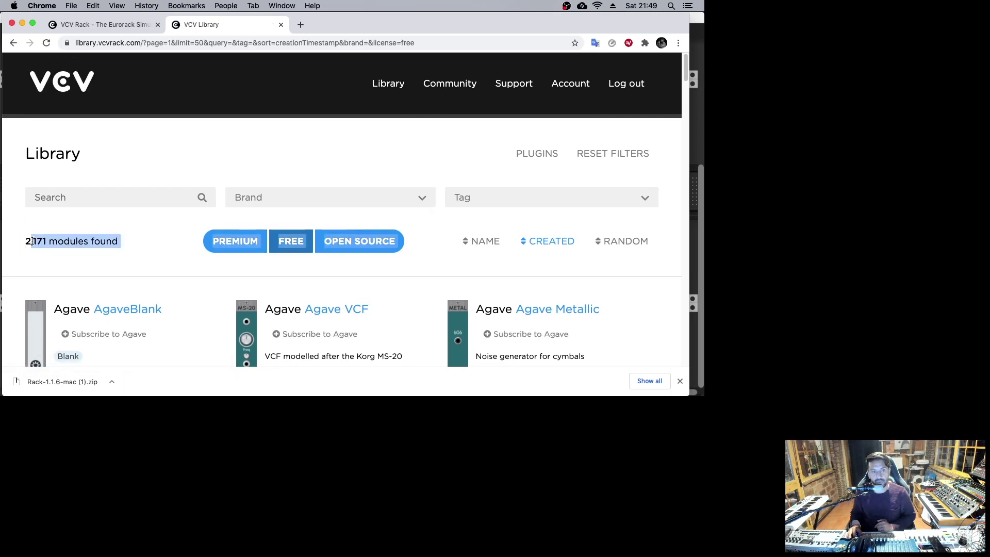
left_click(144, 268)
scroll(145, 268, "down", 1)
scroll(149, 269, "down", 3)
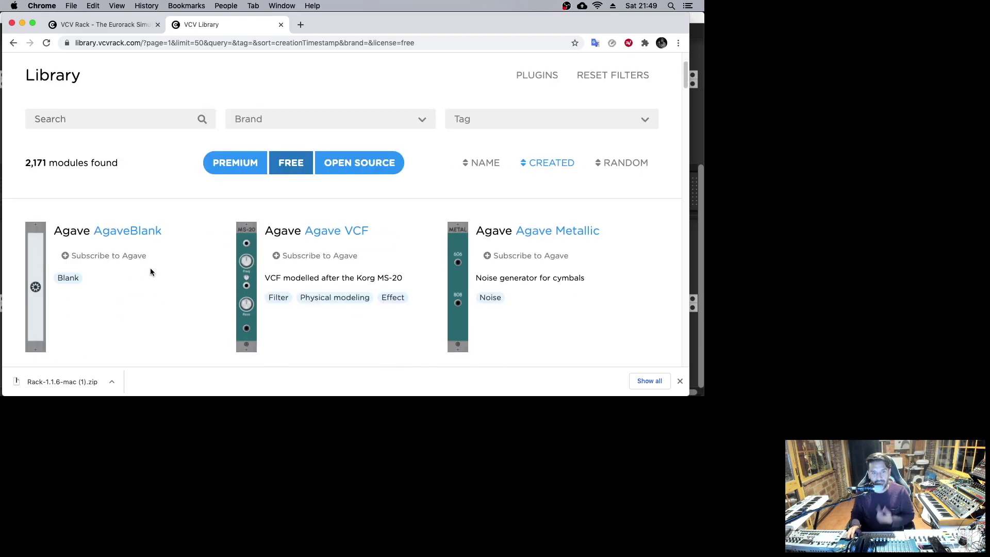
scroll(208, 197, "up", 3)
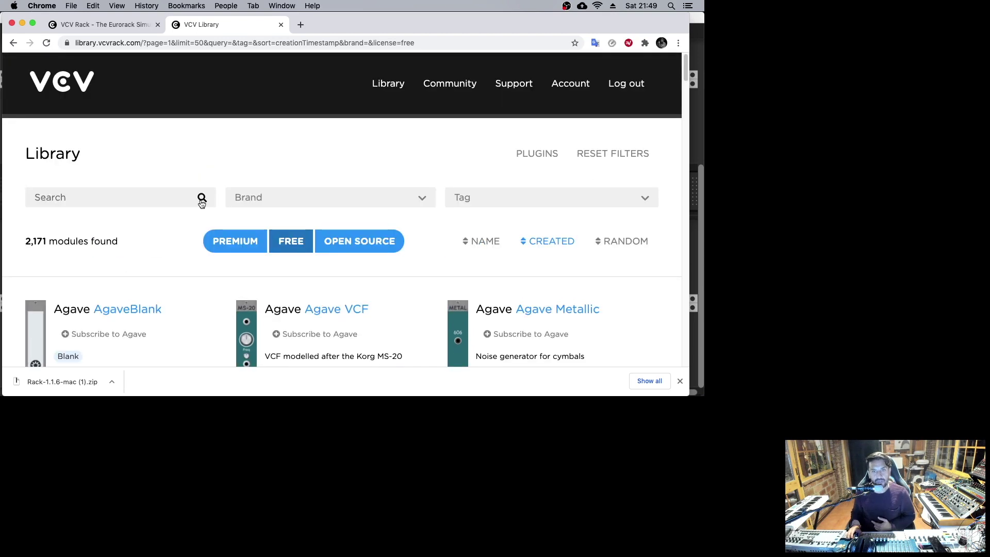
Choose Aura Audio in the Brand dropdown to show its Modular Forecast module
left_click(273, 196)
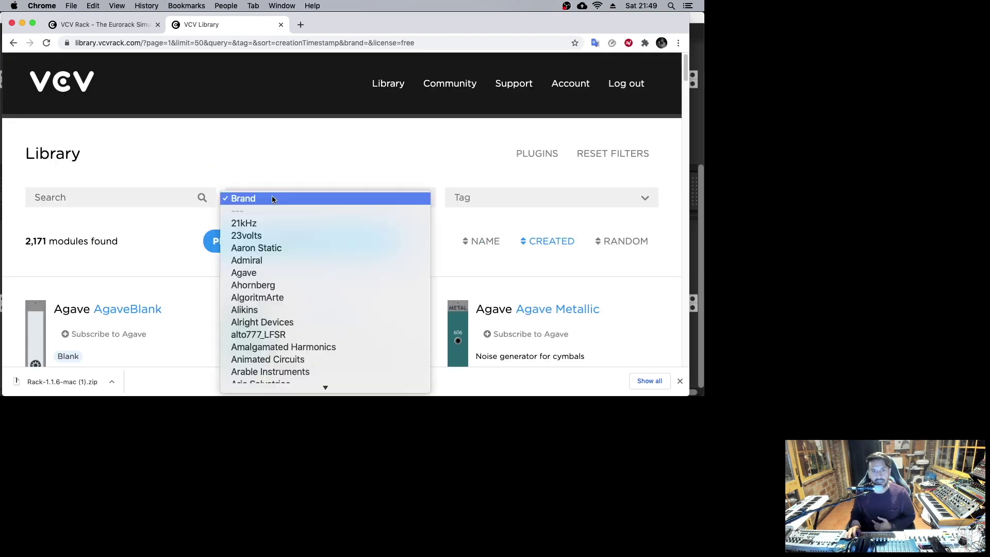
scroll(269, 289, "down", 3)
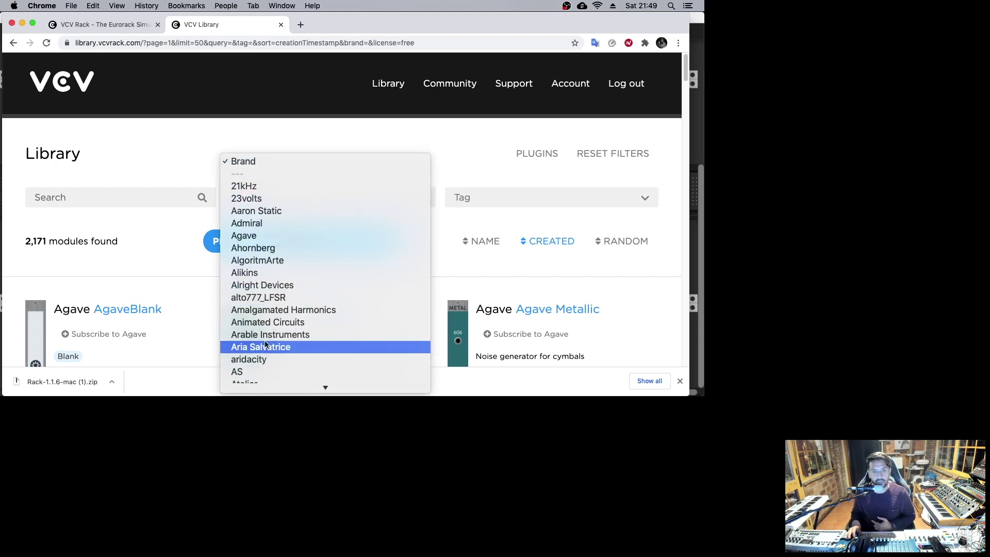
scroll(282, 341, "down", 1)
scroll(282, 340, "down", 5)
left_click(258, 305)
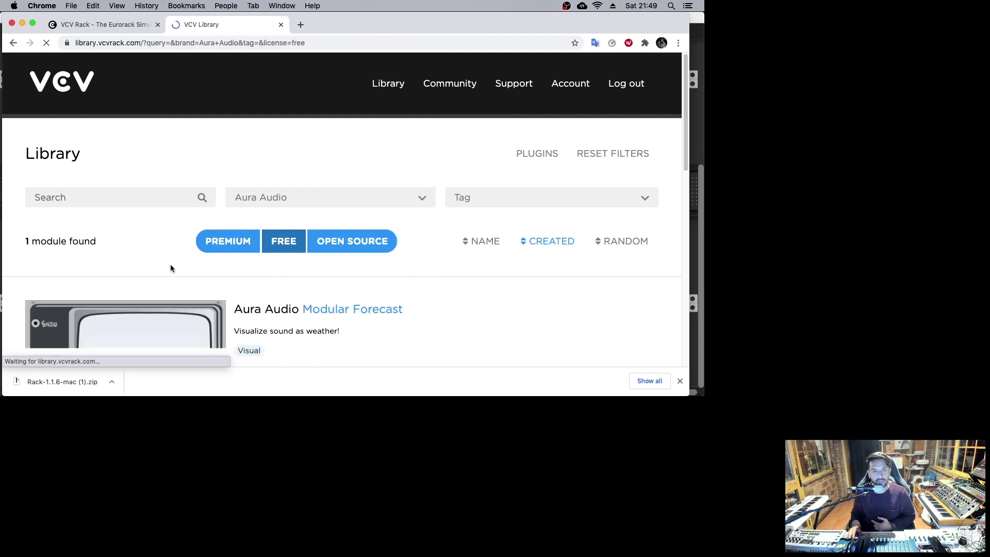
Subscribe to the Aura Audio plugin
scroll(235, 158, "down", 5)
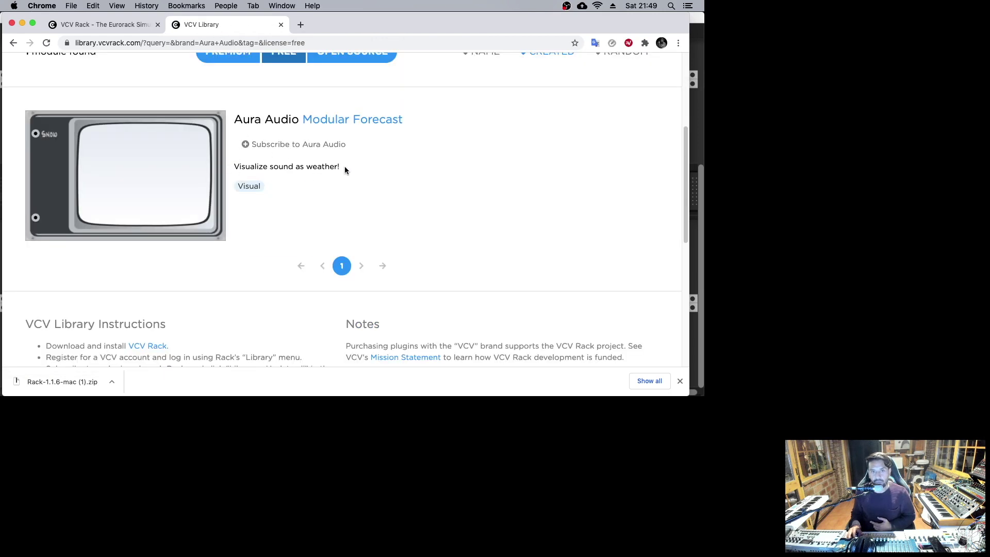
left_click(291, 149)
scroll(305, 188, "up", 3)
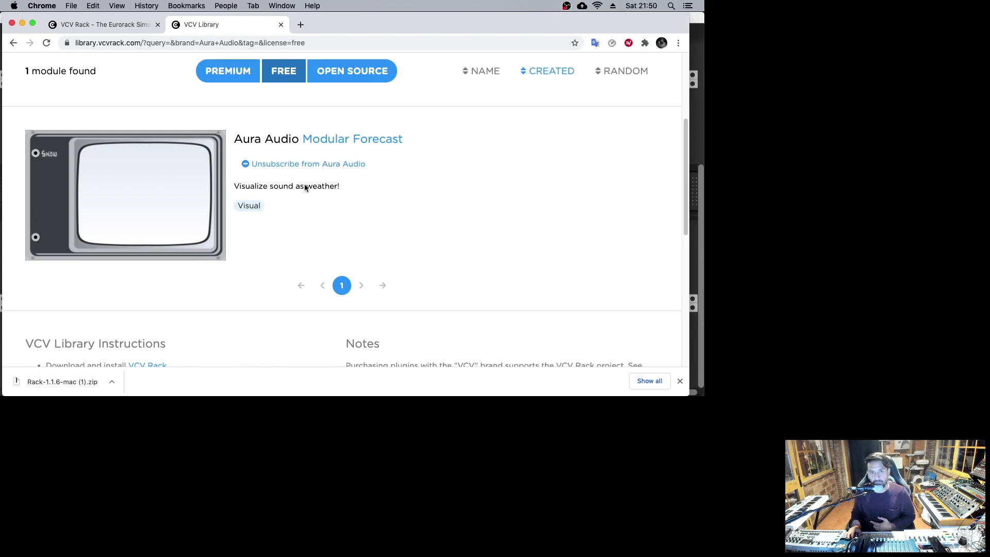
Filter to Chortling Hamster Modules, subscribe to it, then close the Rack window
left_click(281, 114)
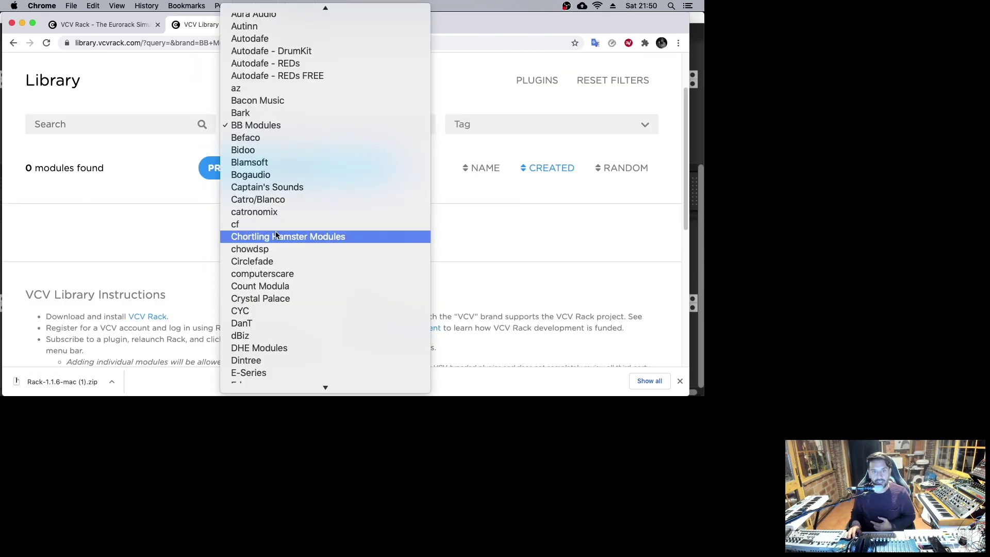
left_click(306, 237)
scroll(218, 201, "down", 3)
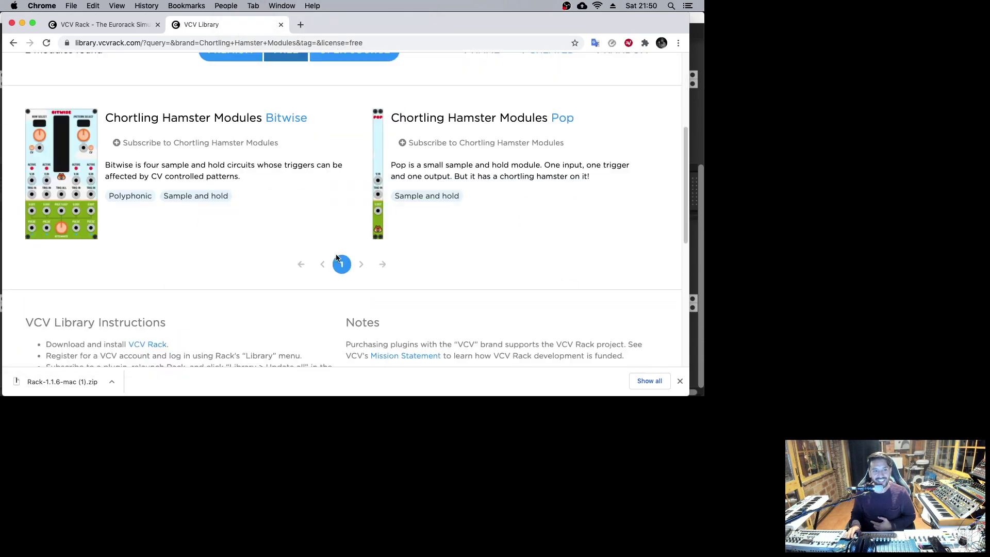
scroll(155, 196, "up", 2)
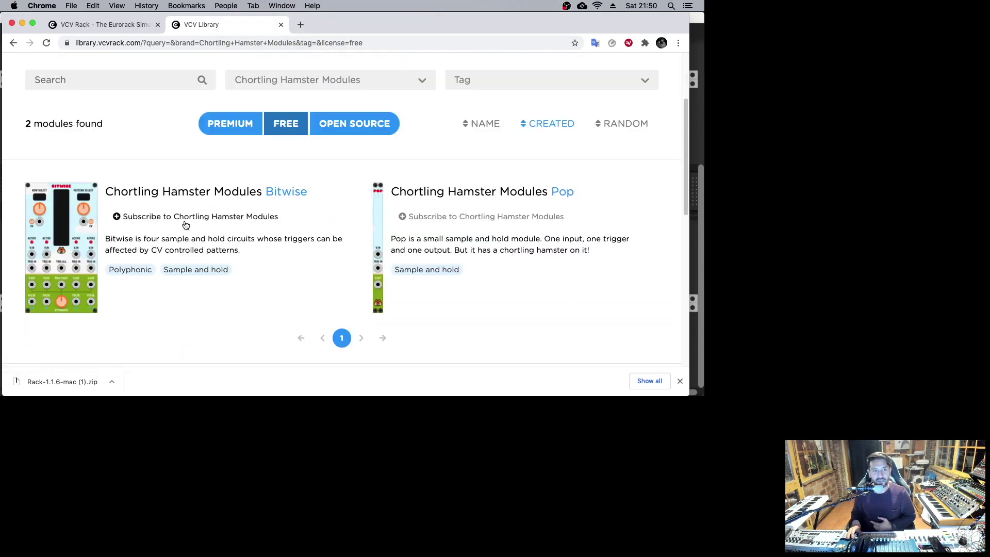
left_click(159, 219)
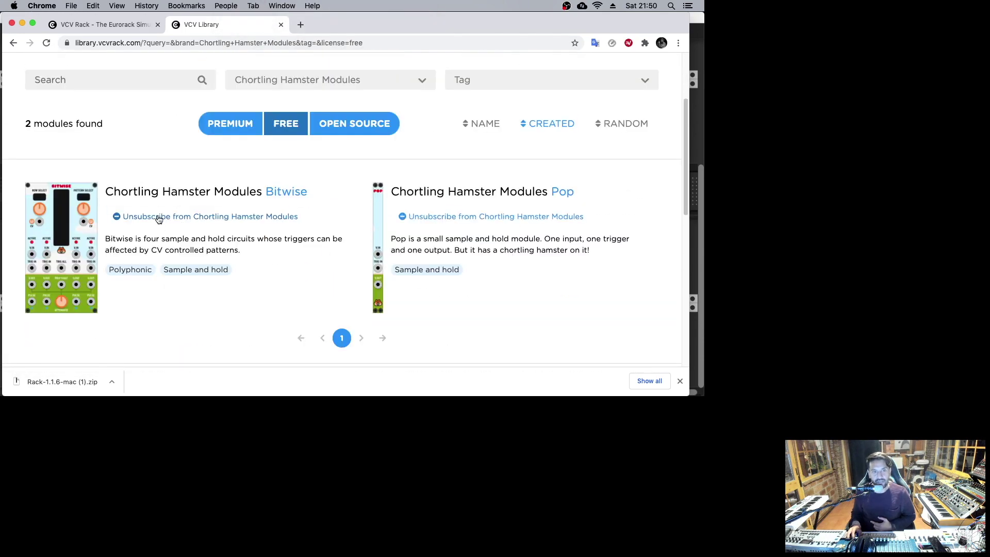
left_click(701, 167)
left_click(7, 18)
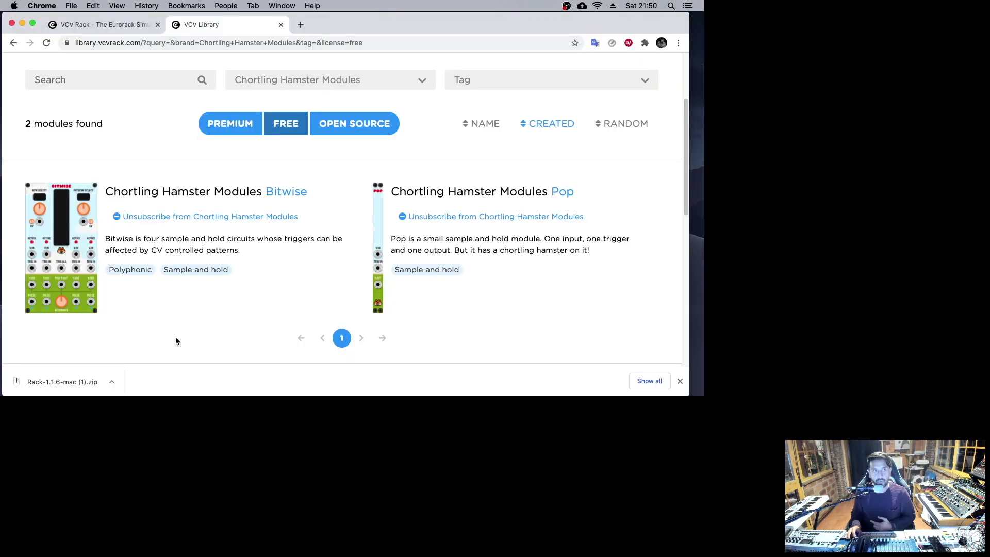
Relaunch Rack, run Update all and restart to install Aura Audio and Chortling Hamster Modules
left_click(252, 381)
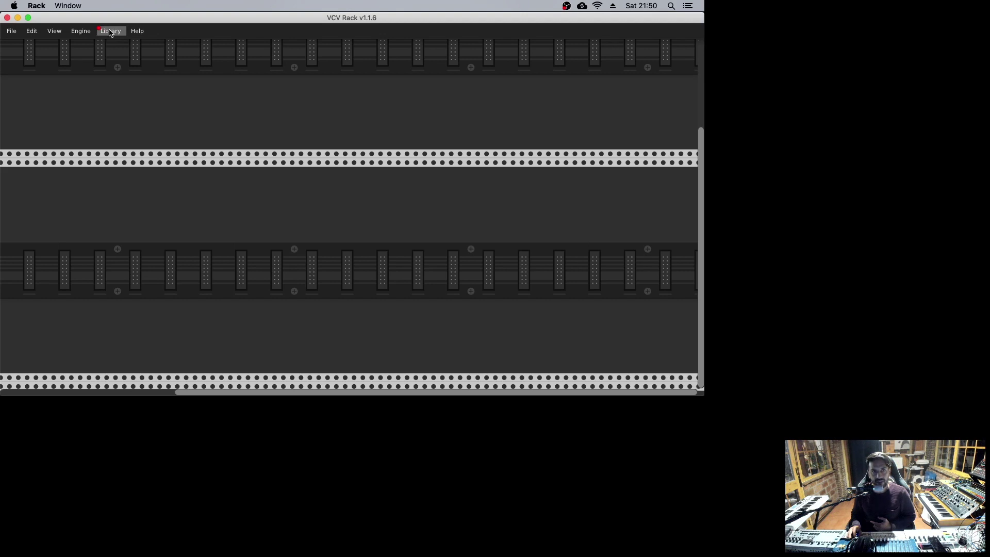
left_click(110, 33)
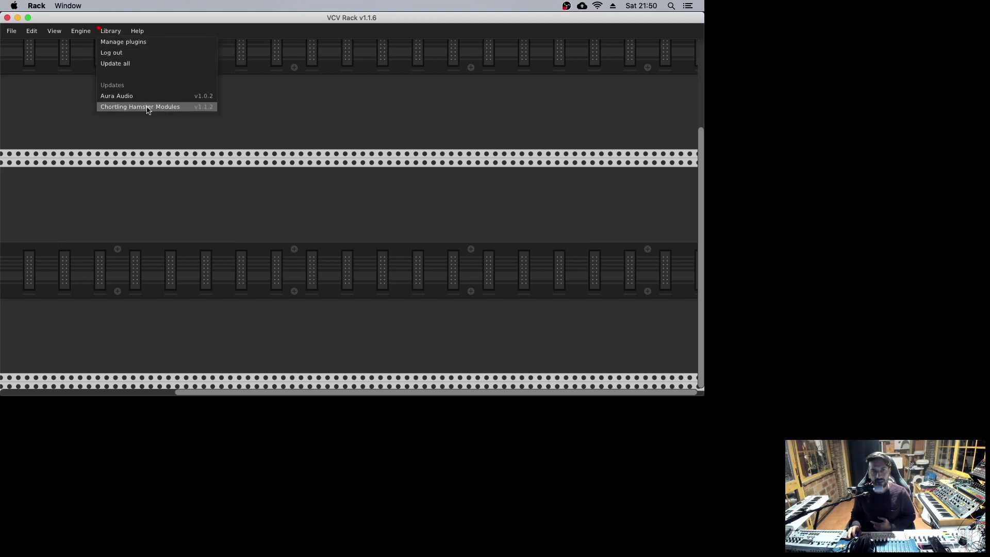
left_click(124, 66)
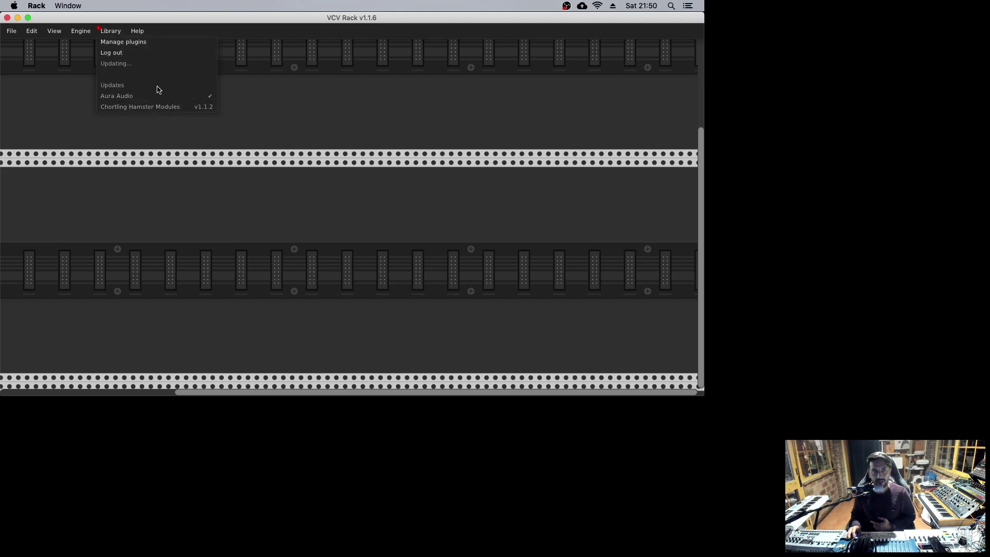
key("Return")
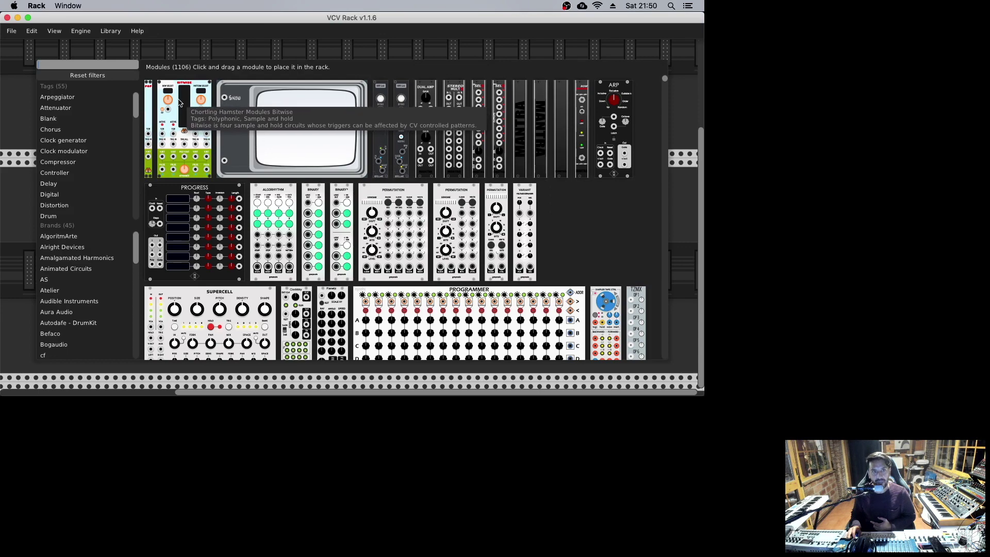
left_click(26, 62)
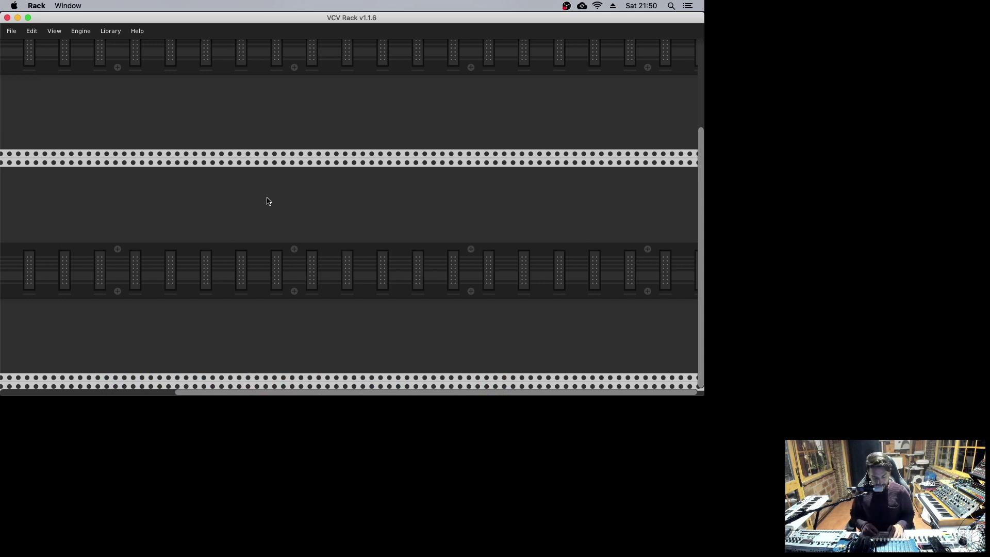
Launch Audio MIDI Setup from Spotlight by searching 'audiomi'
key("super+space")
type("audiomi")
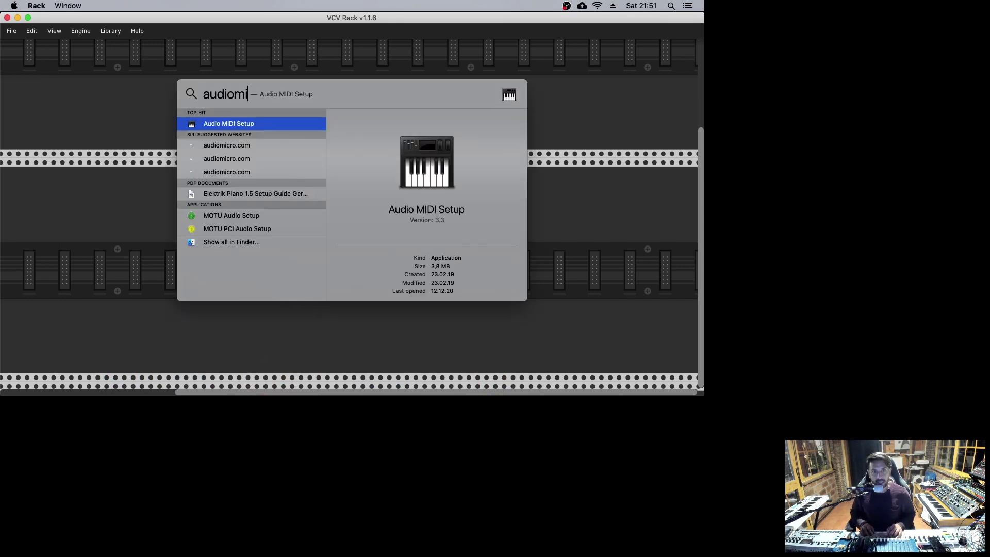
key("Return")
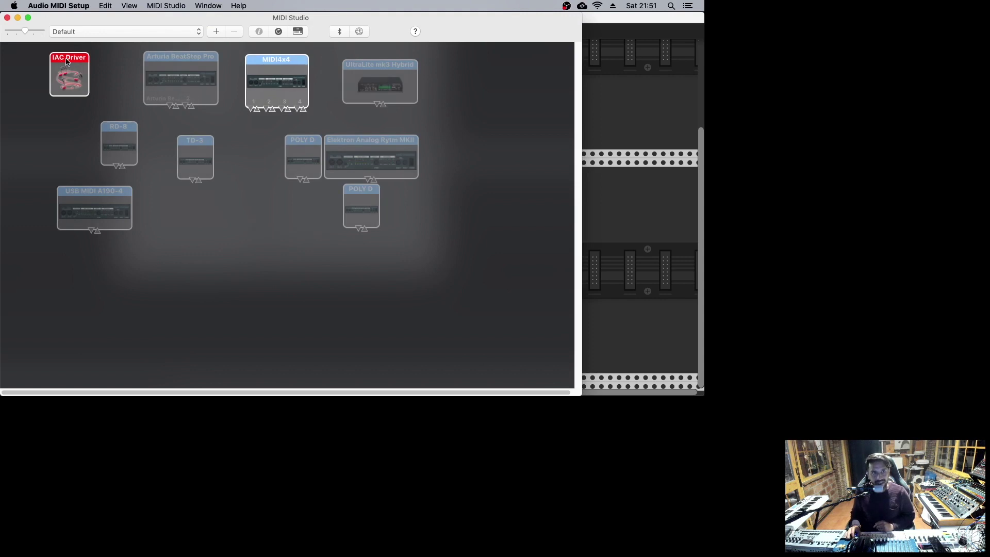
Toggle the IAC Driver's 'Device is online' off and back on, then close its properties
double_click(67, 62)
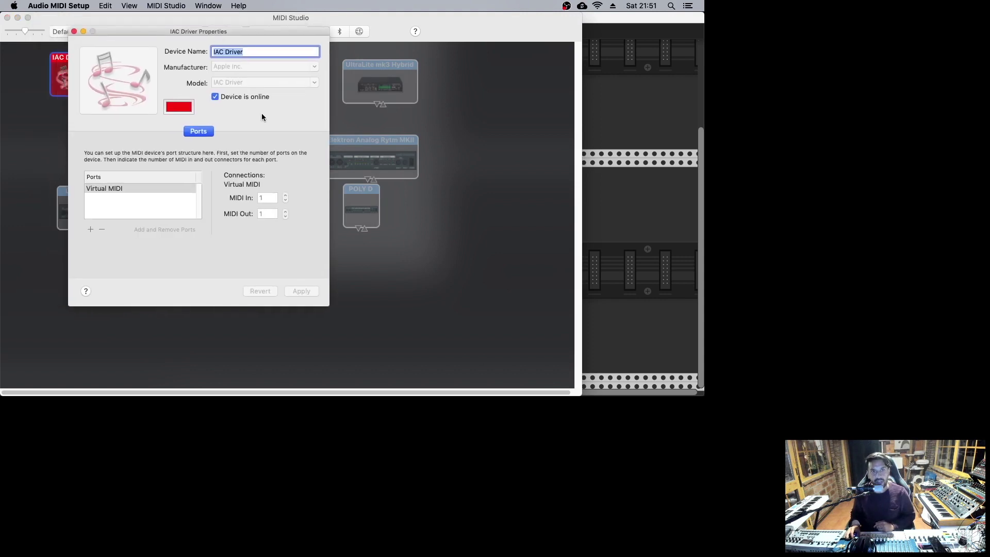
left_click(215, 97)
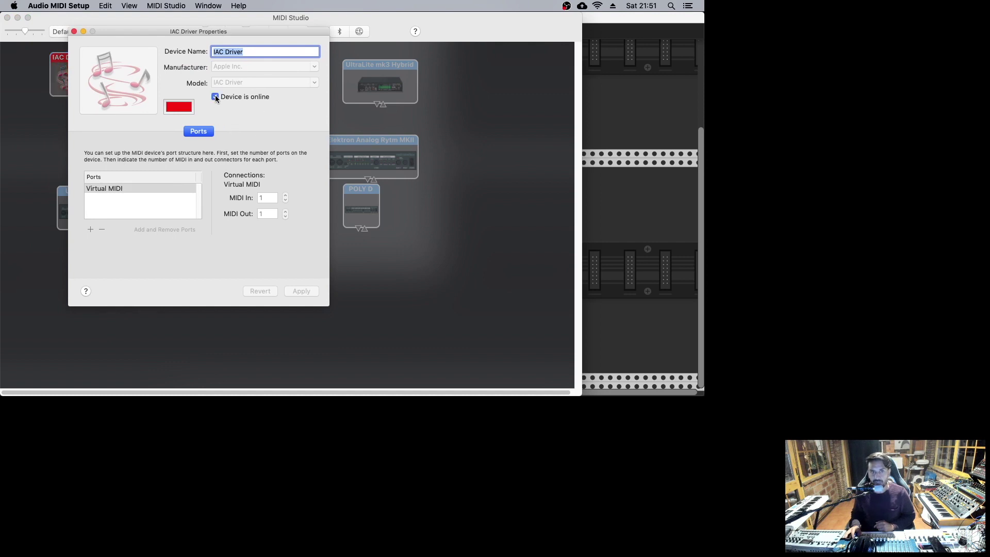
left_click(214, 97)
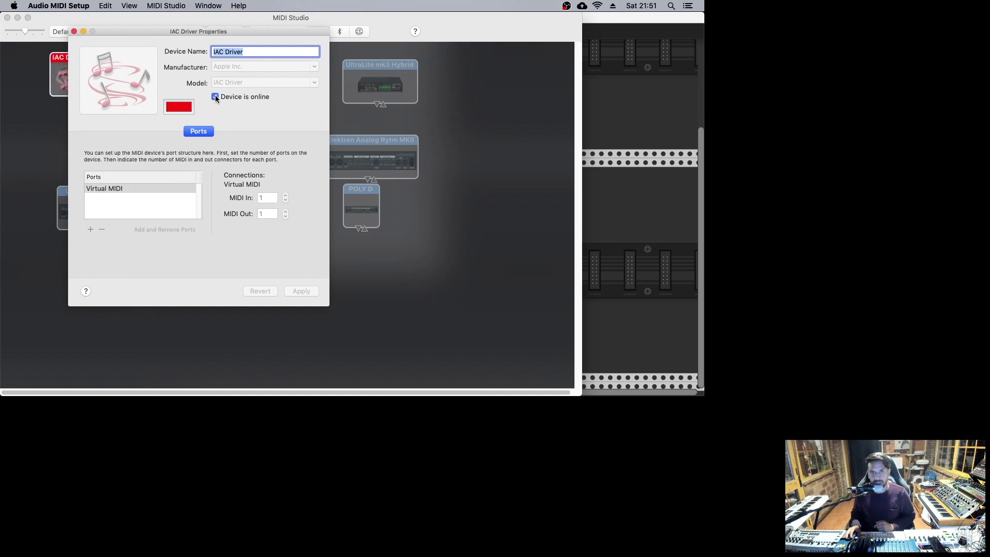
left_click(74, 32)
left_click(72, 31)
left_click(87, 21)
Quit Audio MIDI Setup and confirm Live's IAC Driver (Virtual MIDI) output has Sync on
key("cmd+q")
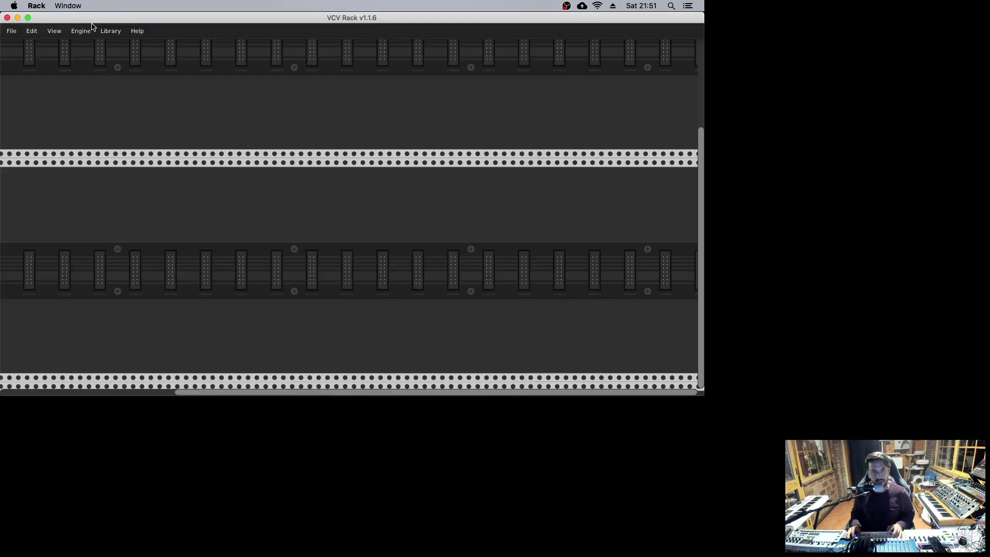
left_click(217, 372)
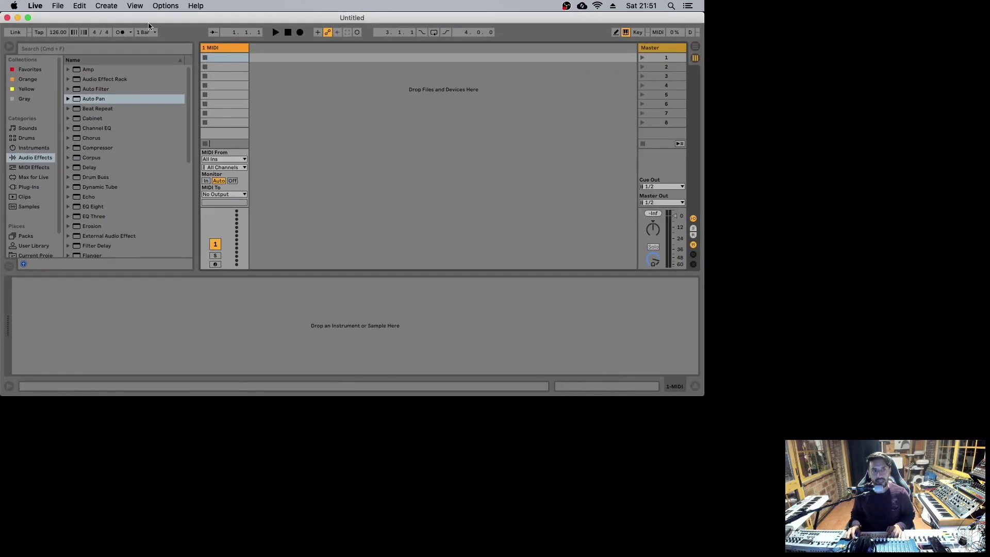
left_click(227, 67)
key("cmd+comma")
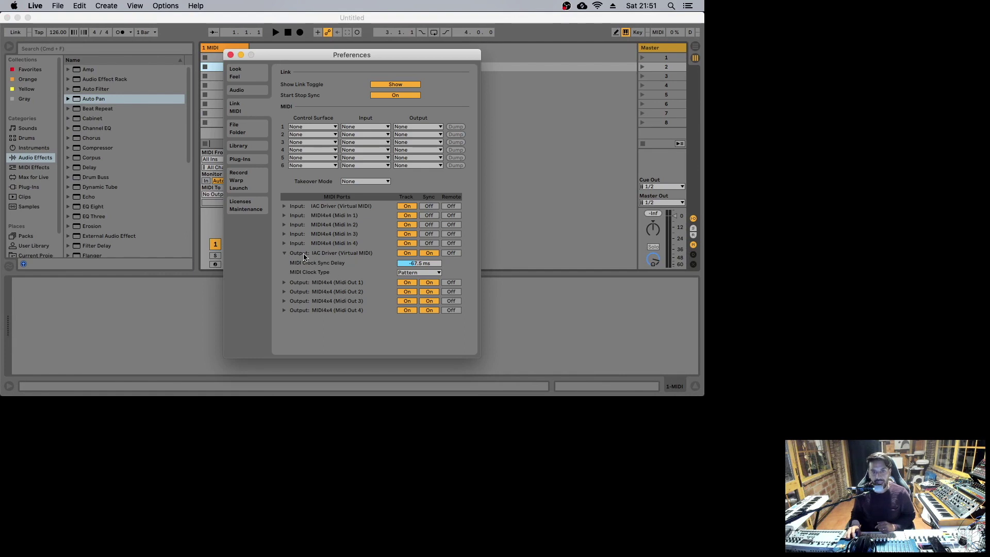
left_click(285, 253)
left_click(285, 253)
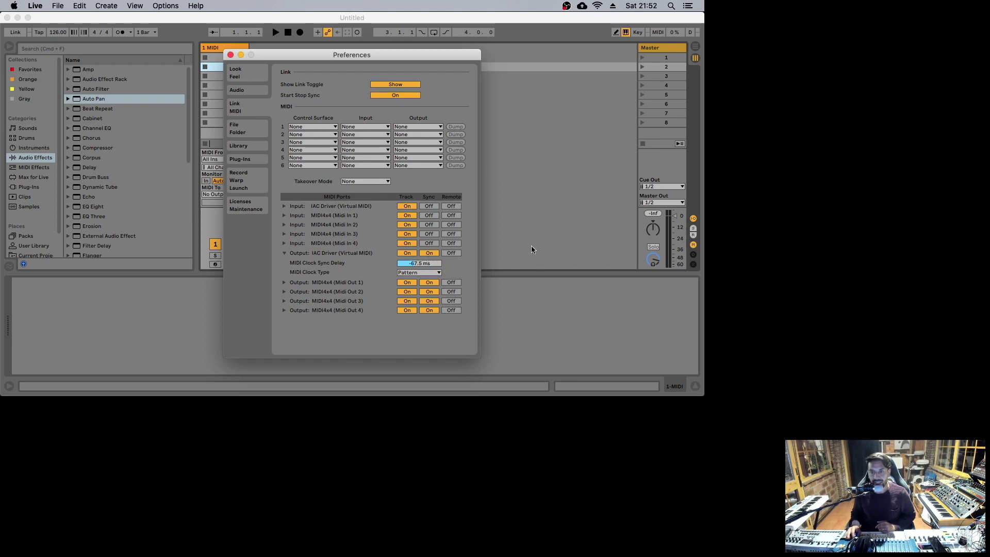
key("Escape")
Add a VCV MIDI-CV module to the rack from the VCV brand's modules
left_click(244, 363)
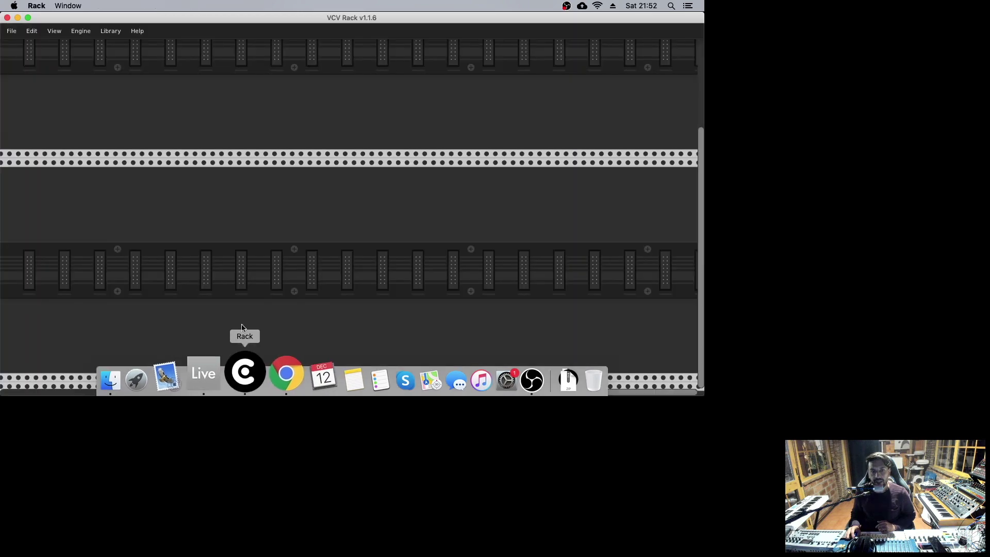
right_click(123, 106)
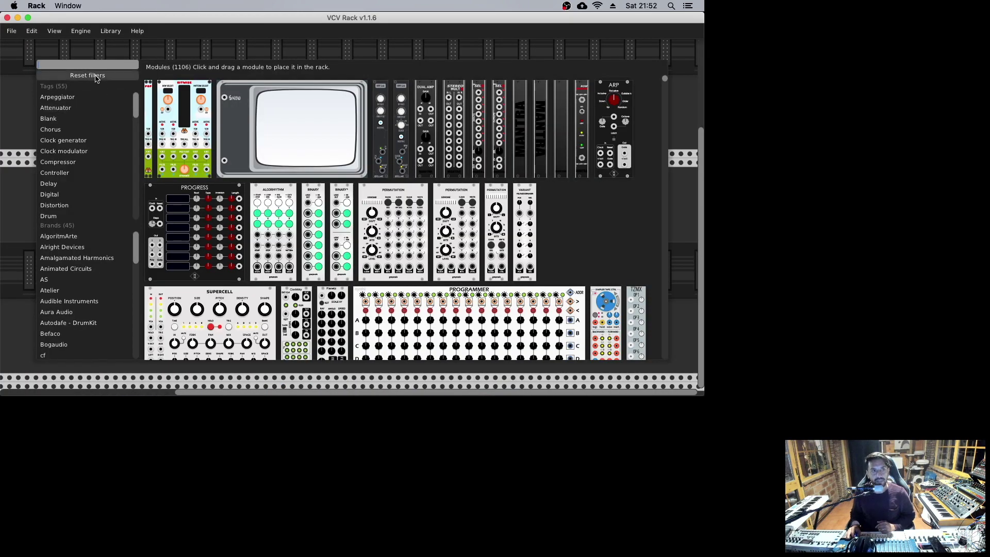
scroll(57, 268, "down", 10)
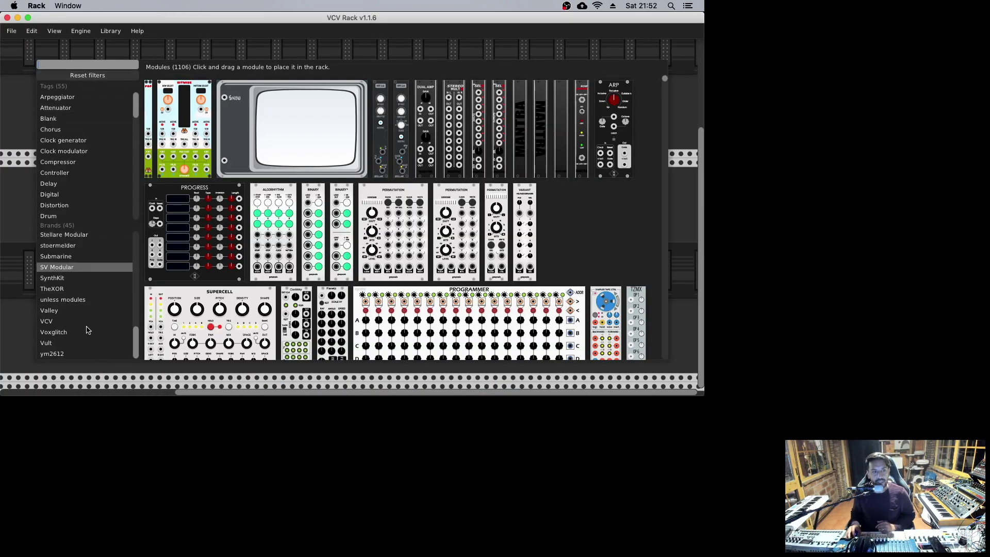
left_click(51, 323)
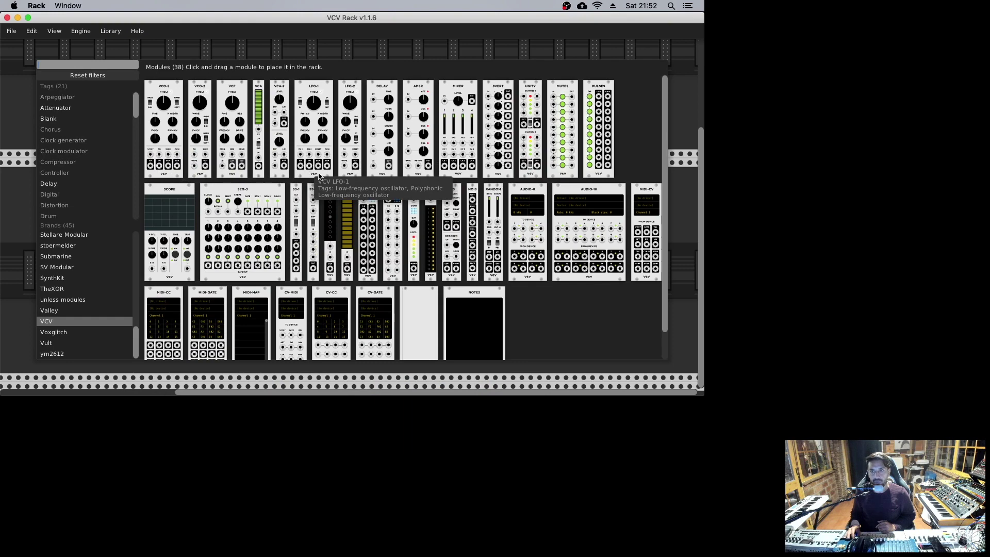
left_click(651, 194)
scroll(645, 165, "up", 3)
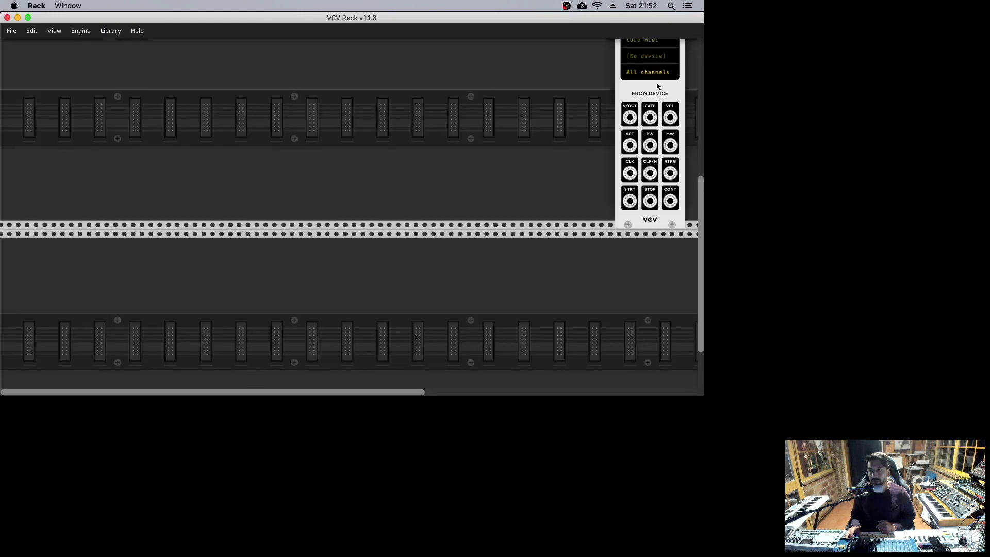
left_click_drag(657, 82, 210, 82)
scroll(170, 77, "up", 2)
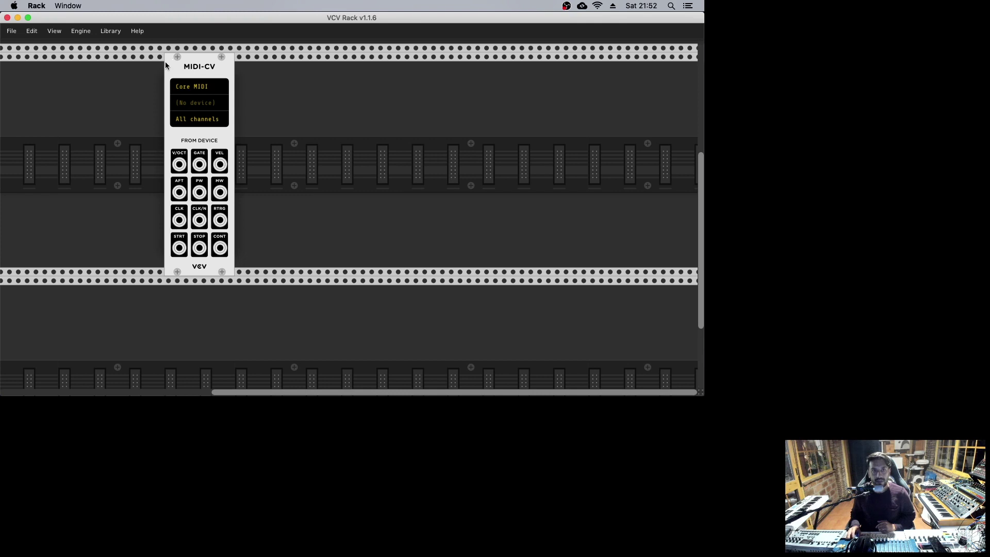
Set the MIDI-CV driver to Core MIDI and device to IAC Driver Virtual MIDI
left_click(199, 88)
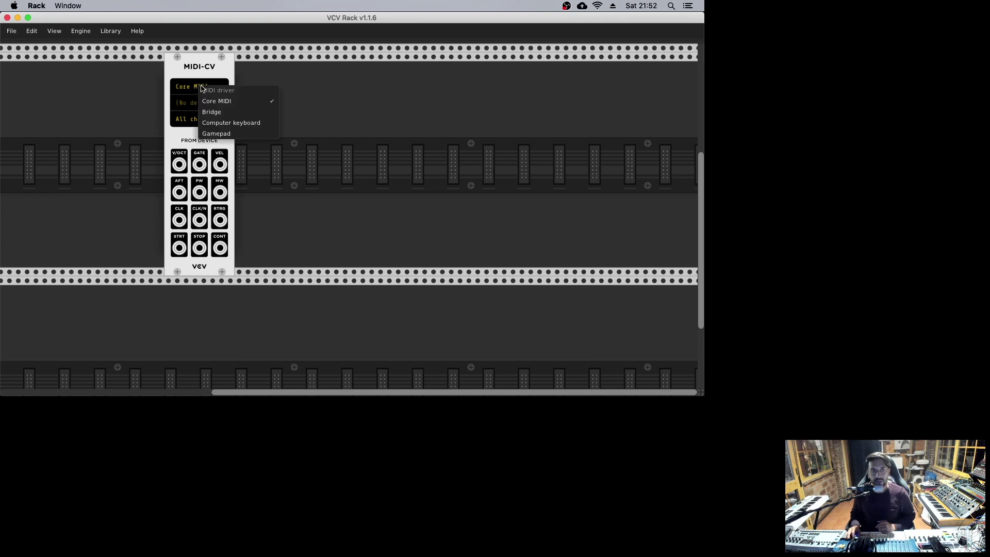
left_click(223, 103)
left_click(208, 107)
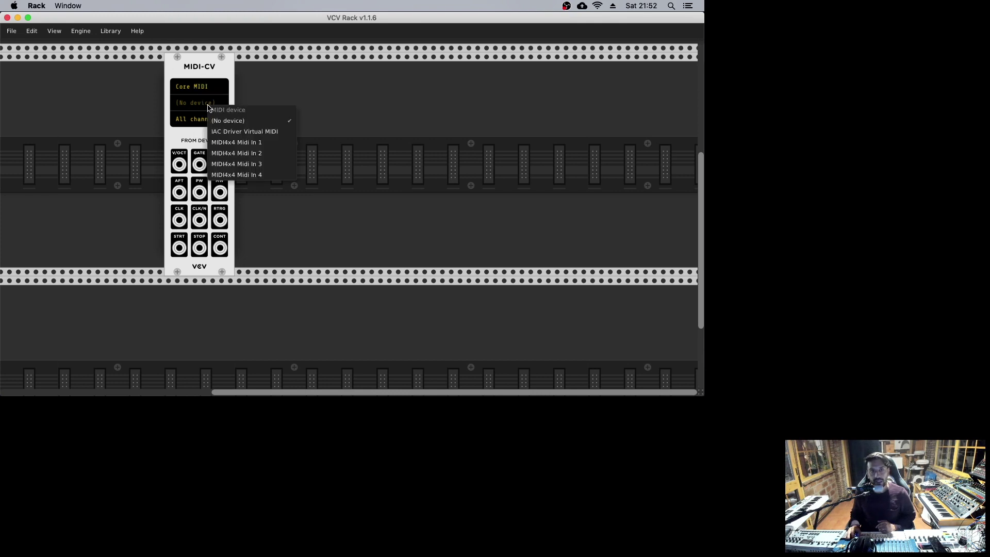
left_click(239, 132)
left_click_drag(210, 78, 147, 77)
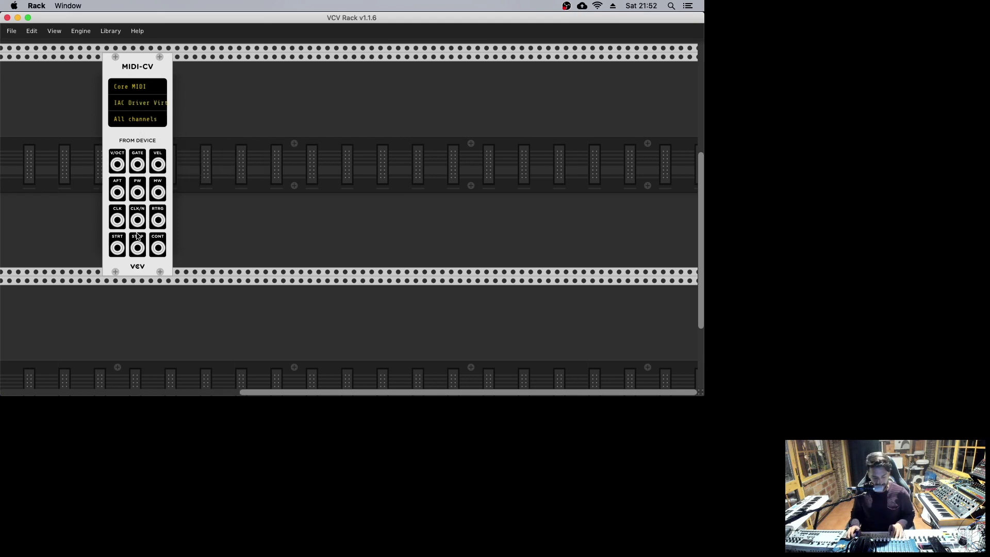
scroll(137, 238, "up", 2)
mouse_move(219, 218)
left_mouse_down()
mouse_move(221, 255)
mouse_move(220, 215)
left_mouse_up()
key("super+Tab")
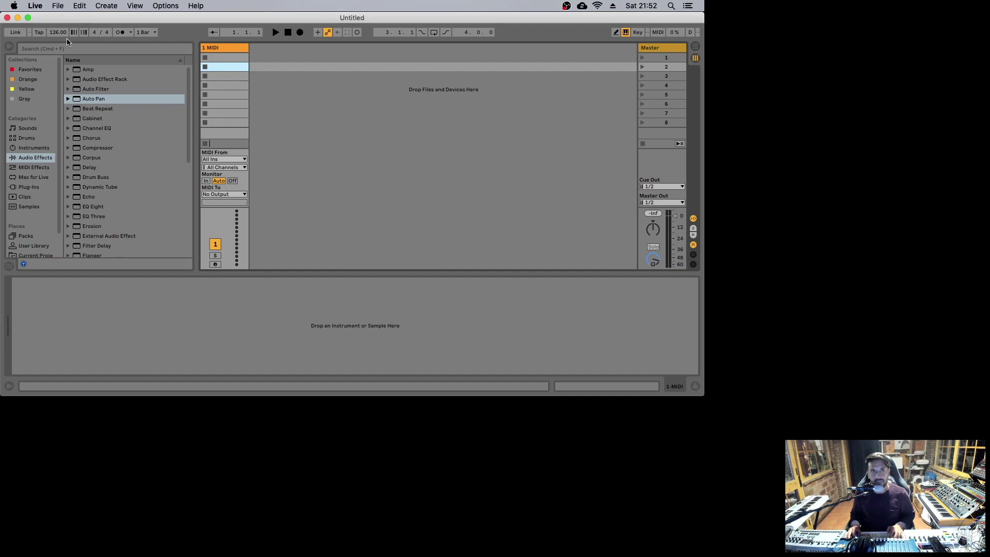
key("super+Tab")
scroll(287, 172, "up", 3)
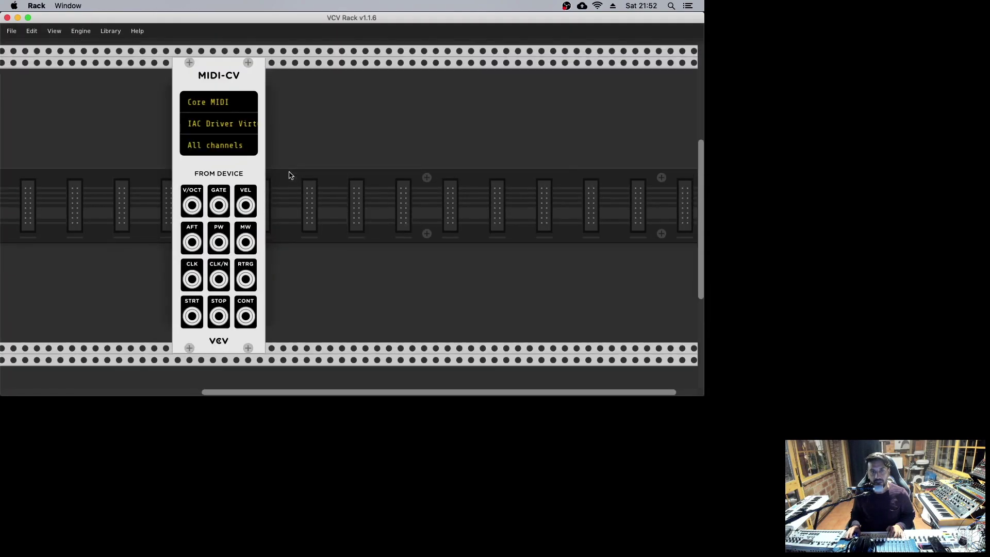